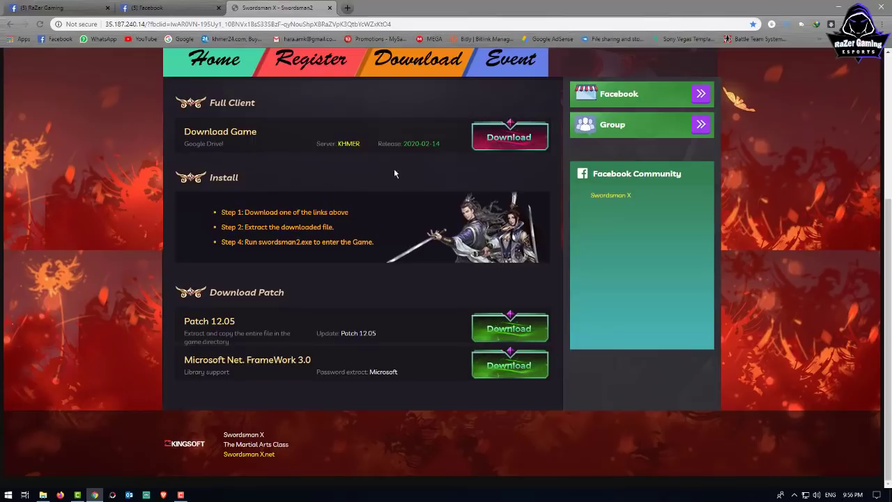
Start downloading the full game client Swordsman_12.01.7z from its Google Drive link into the Compressed downloads folder
scroll(411, 178, up, 2)
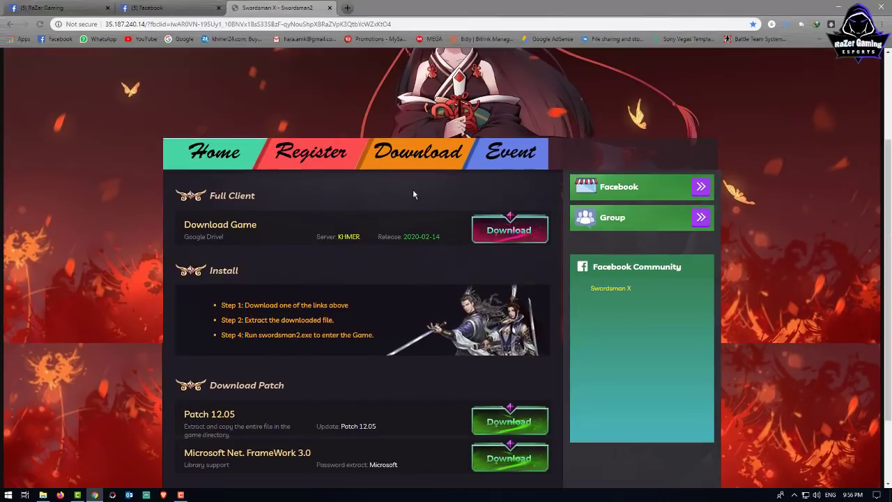
click(489, 235)
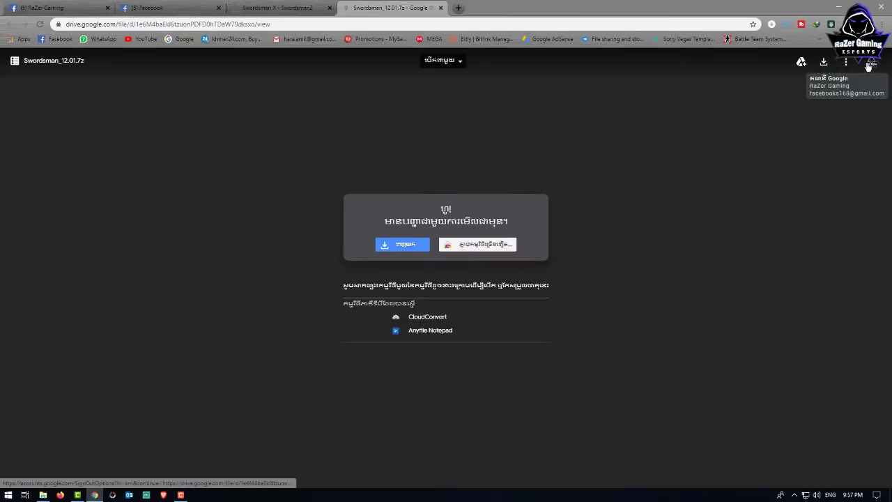
click(400, 244)
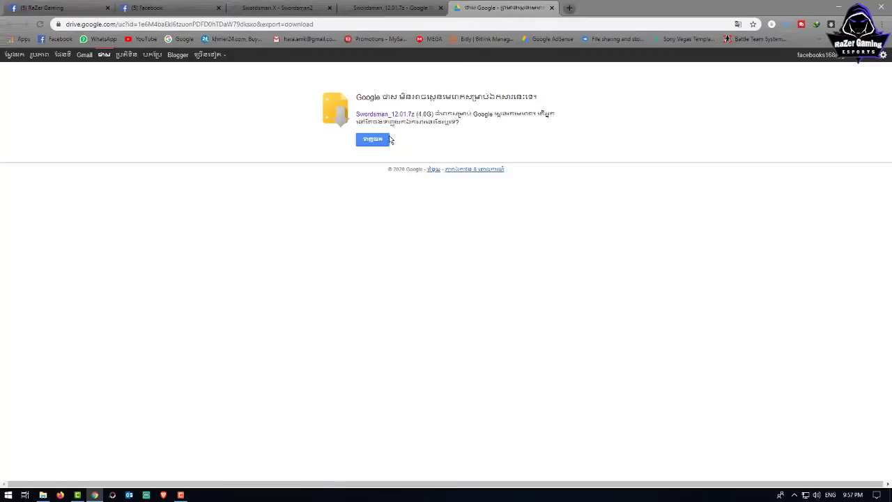
drag(416, 114, 545, 117)
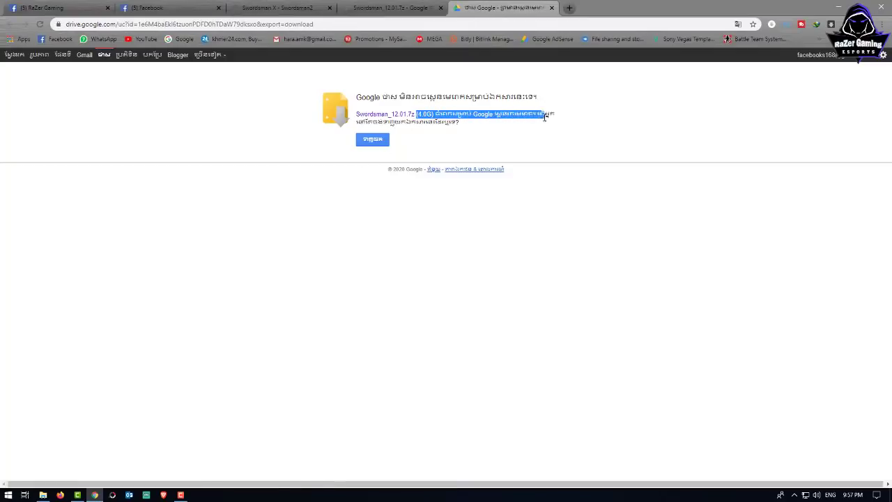
click(381, 142)
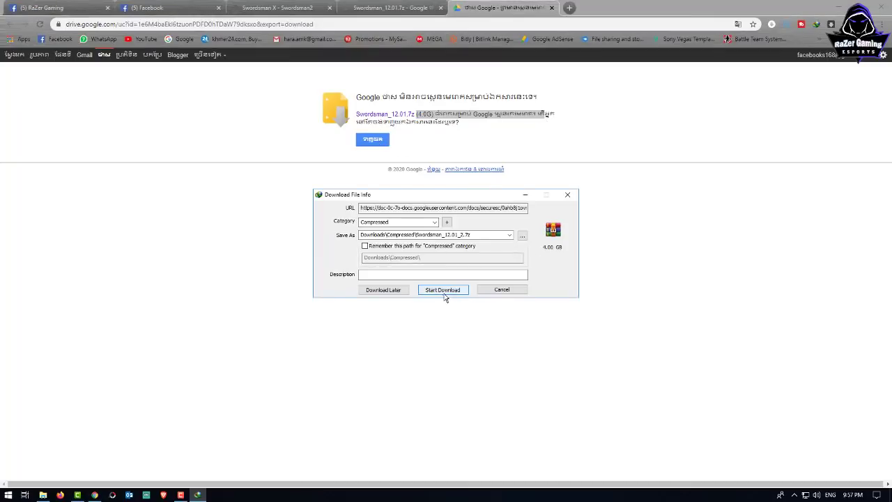
click(446, 290)
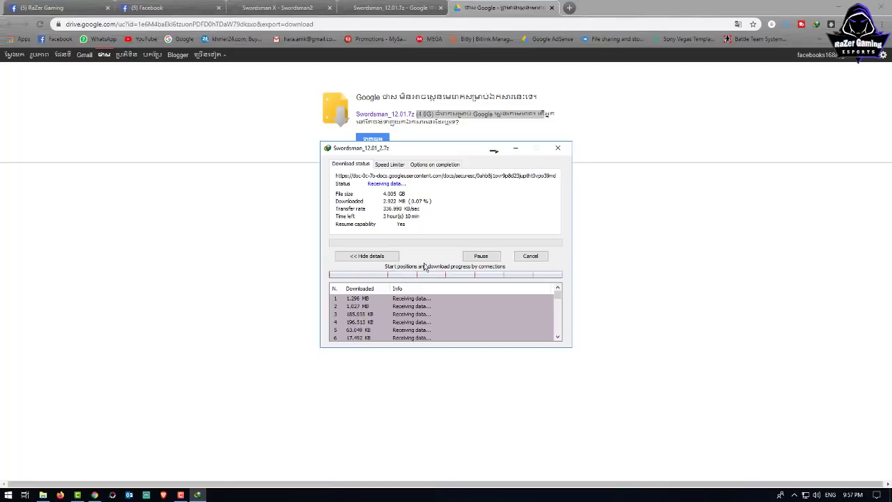
Pause the game client download and close its progress window
click(472, 257)
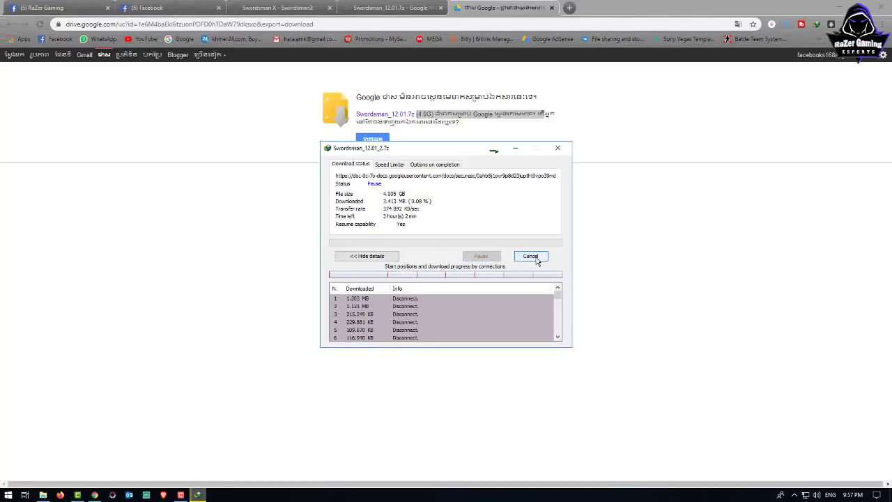
click(558, 147)
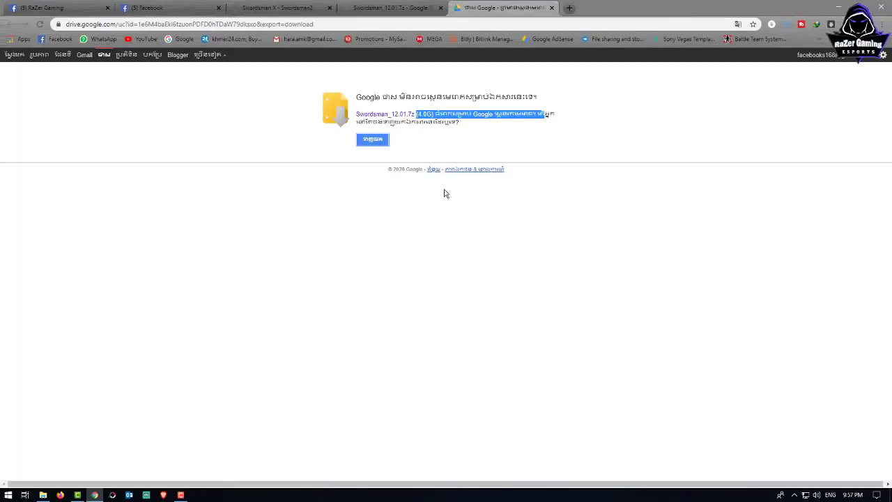
Minimise the browser, open the Compressed folder inside Downloads and select the Swordsman_12.01 archive
click(842, 9)
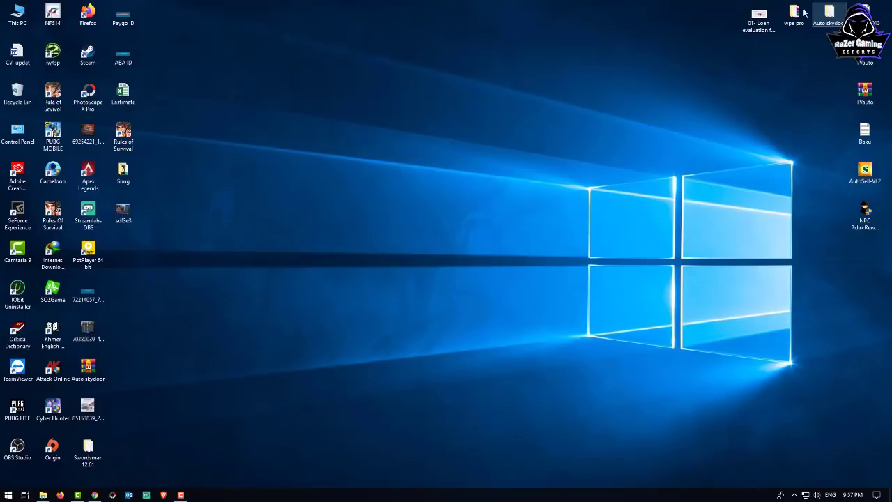
double_click(18, 23)
click(43, 141)
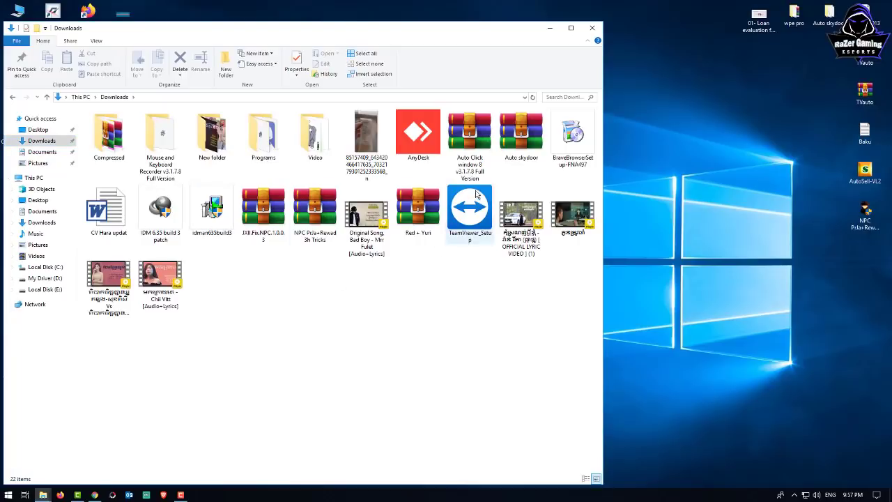
drag(281, 30, 556, 23)
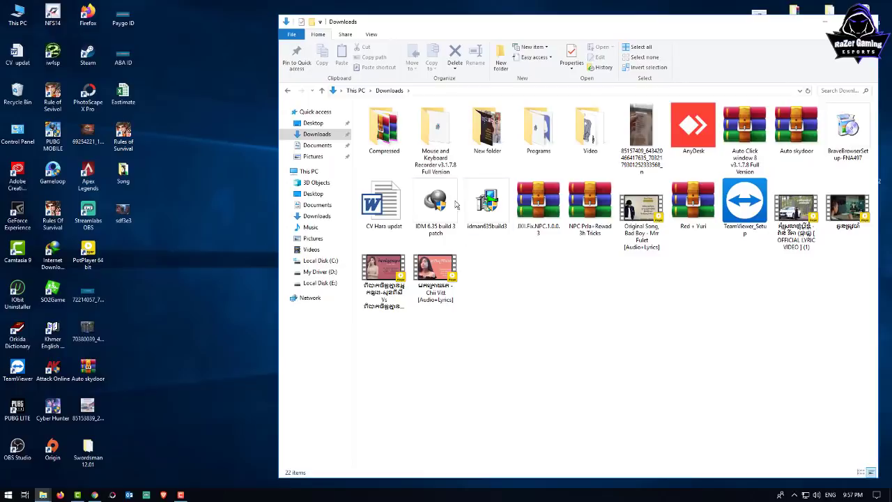
double_click(384, 129)
click(389, 141)
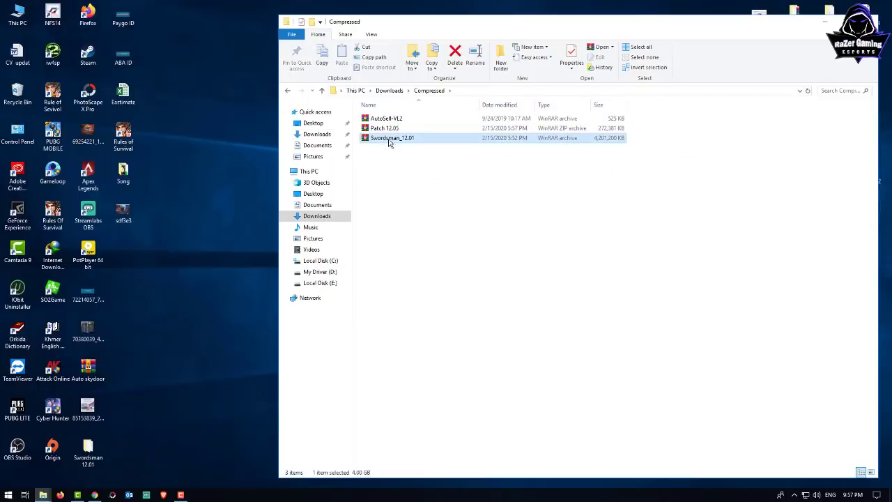
Delete the existing Swordsman 12.01 folder from the desktop and empty the Recycle Bin
right_click(87, 452)
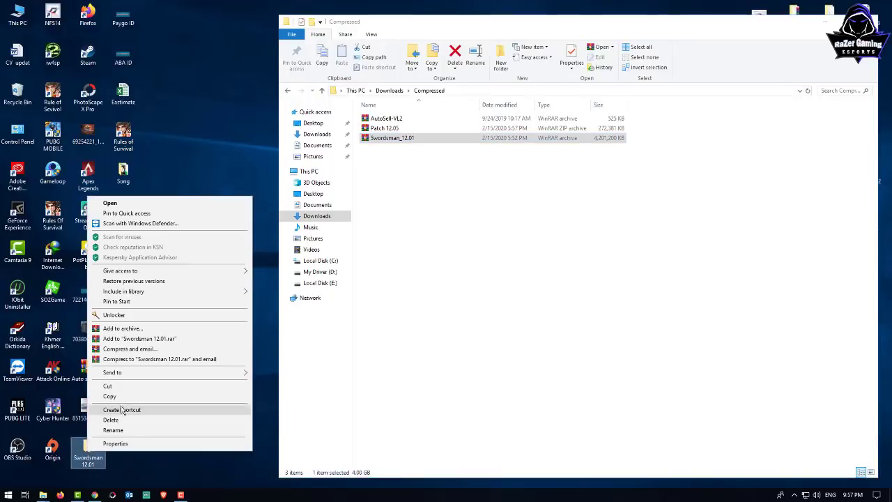
click(112, 421)
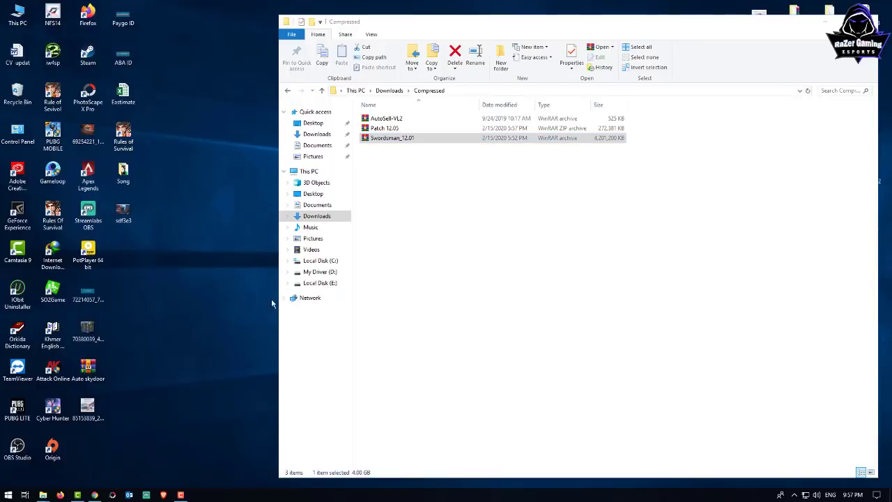
right_click(21, 96)
click(57, 113)
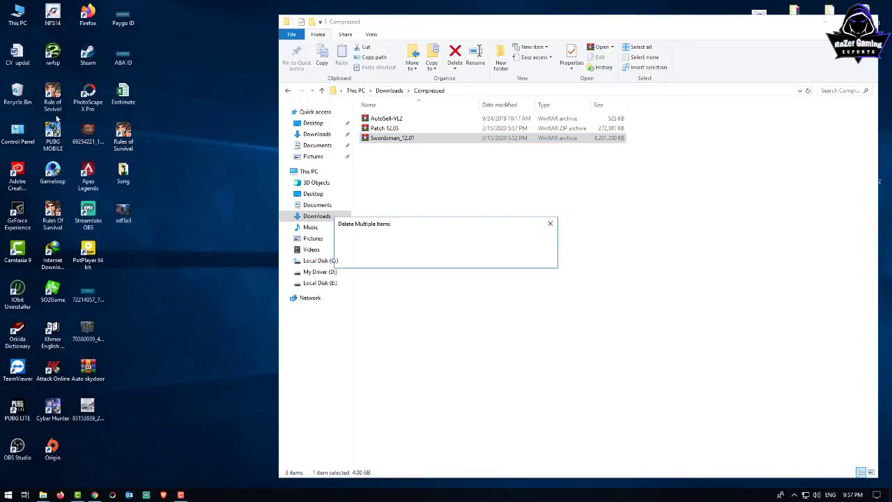
click(467, 259)
click(475, 272)
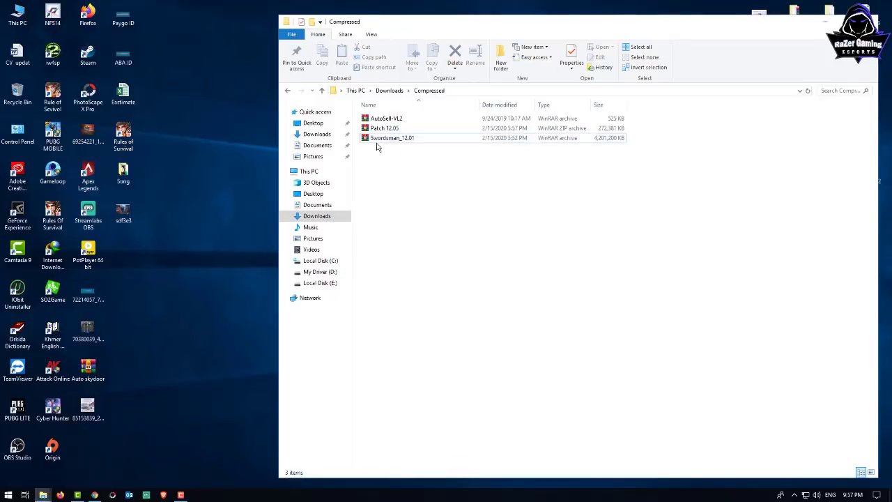
Open the Swordsman_12.01 archive in WinRAR and extract its Swordsman 12.01 folder to the desktop
double_click(400, 139)
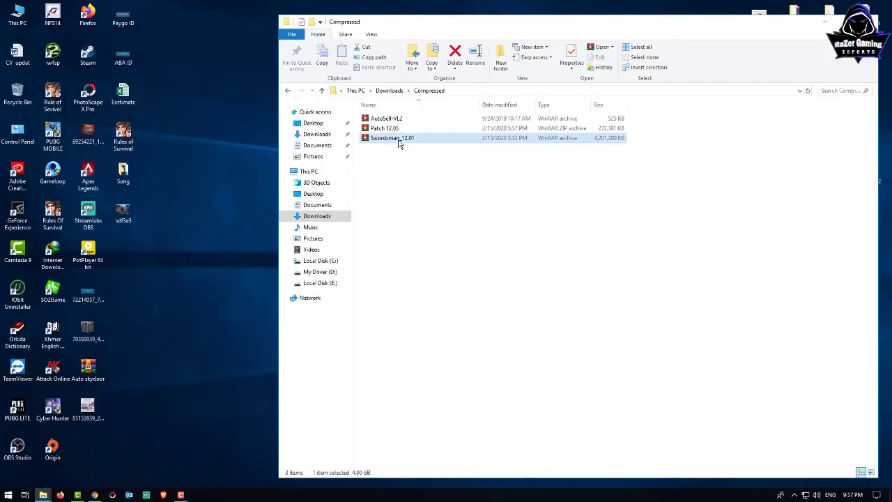
drag(227, 101, 505, 98)
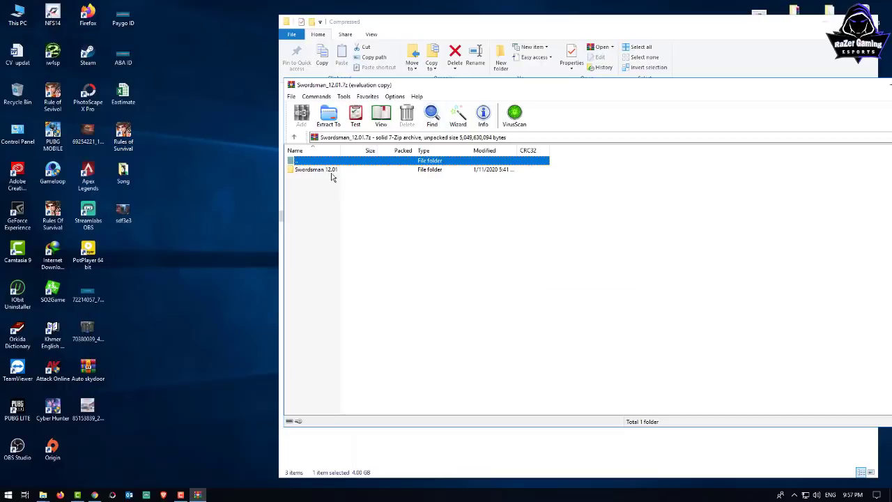
click(664, 259)
click(336, 169)
drag(155, 221, 156, 223)
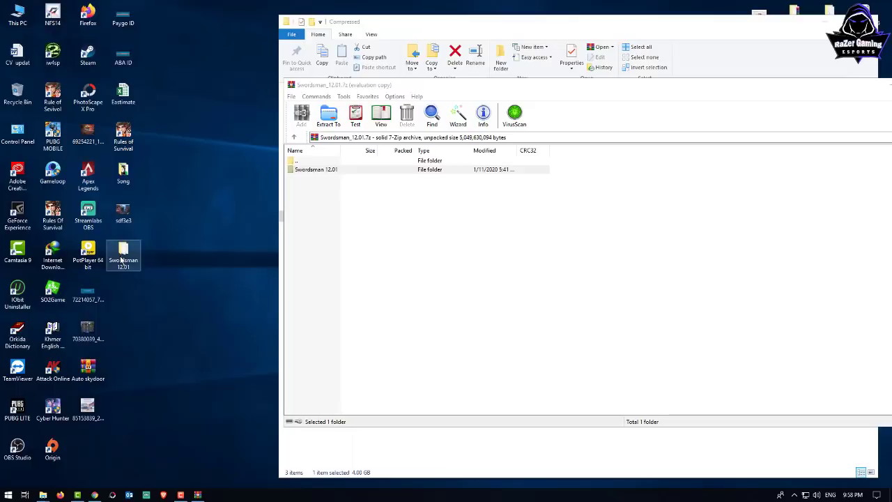
Examine the files in the extracted Swordsman 12.01 folder, closing the archive window and minimising the folder
double_click(122, 259)
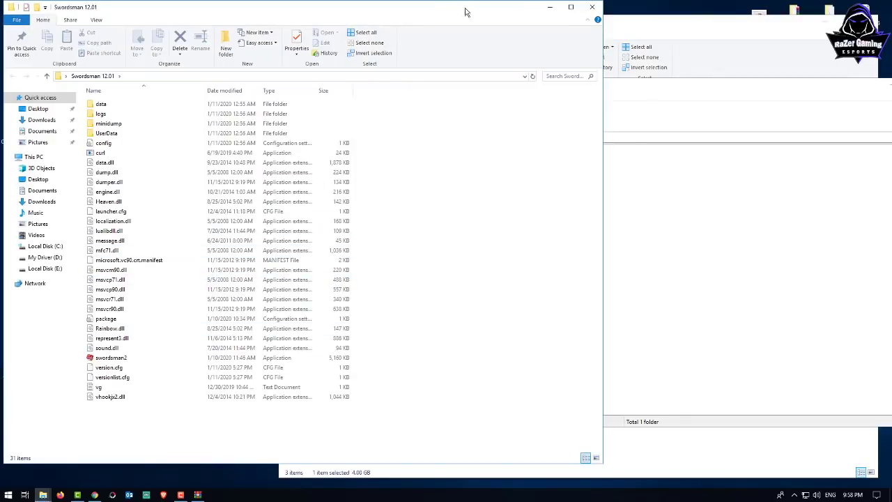
drag(465, 12, 569, 12)
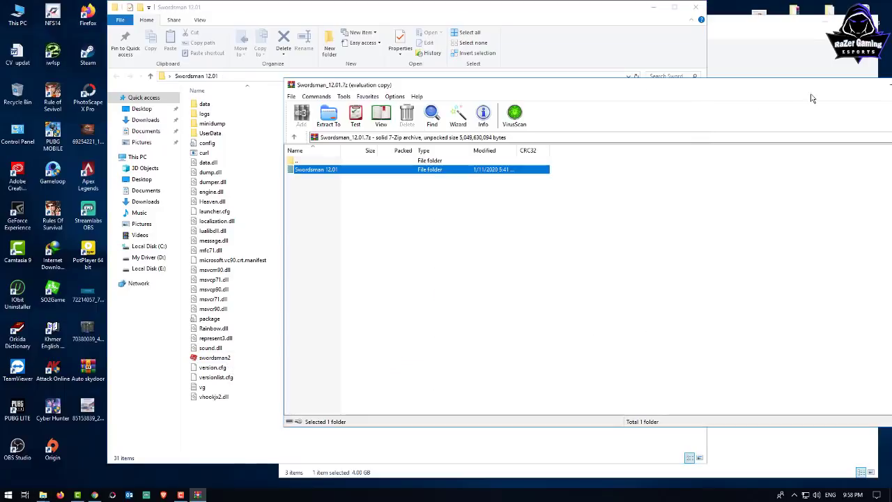
click(721, 94)
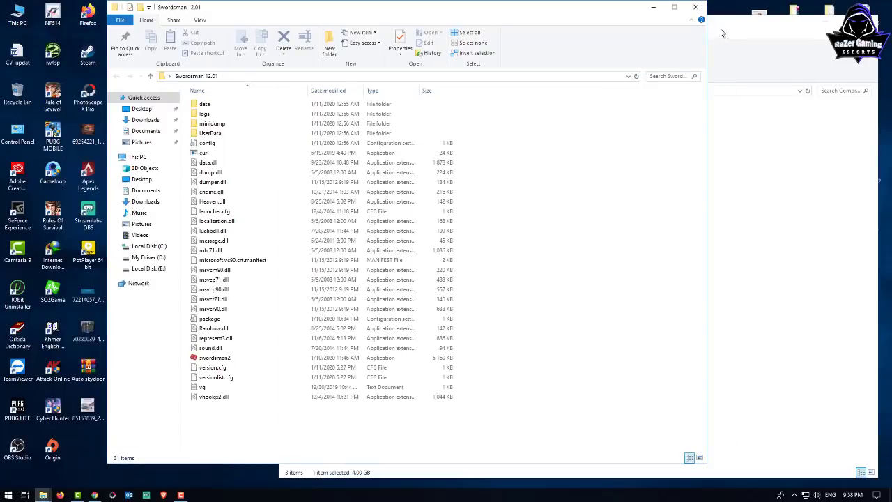
click(658, 10)
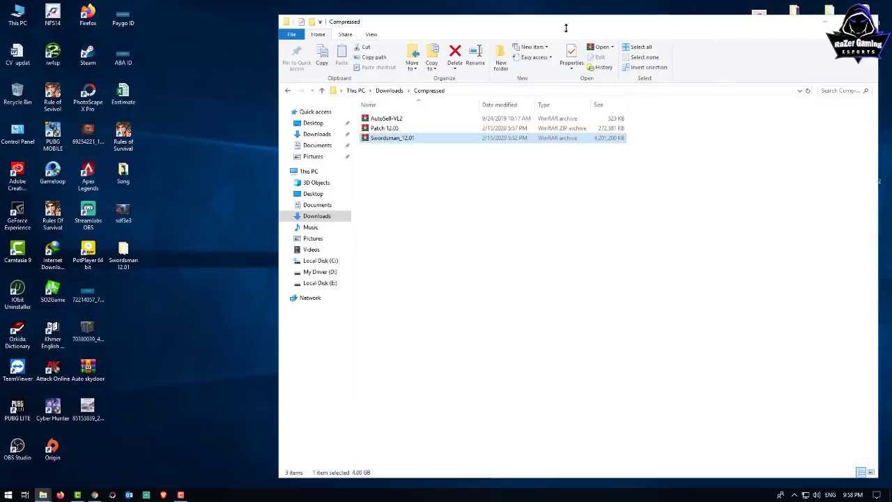
Switch to Chrome and close the two Google Drive tabs for the game client
click(96, 495)
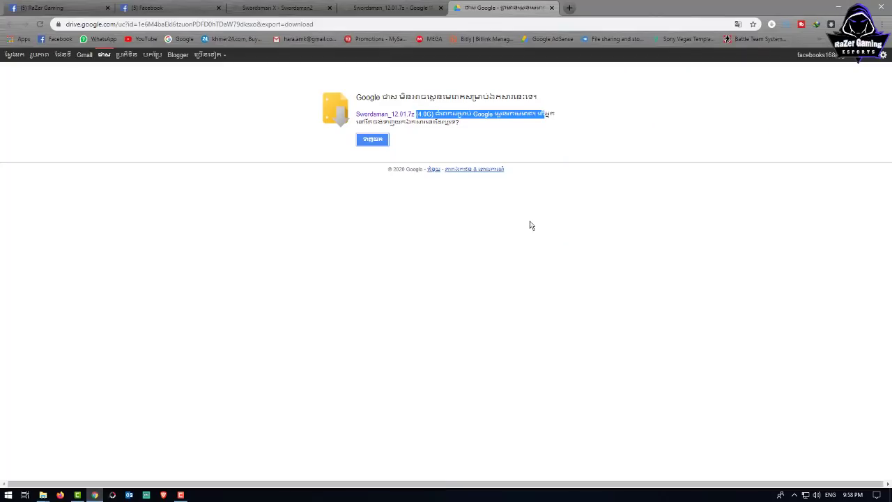
click(553, 9)
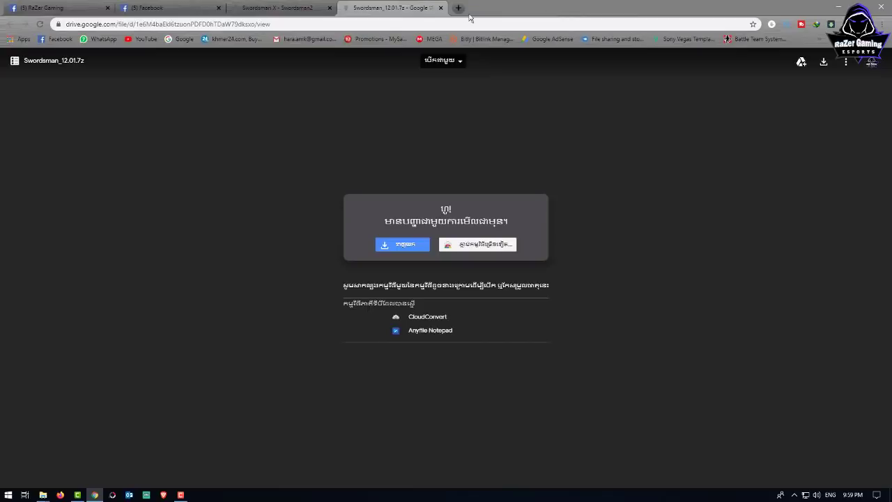
click(441, 8)
Open the Patch 12.05 download page from the game site and browse the archive's Data folder
scroll(440, 279, down, 2)
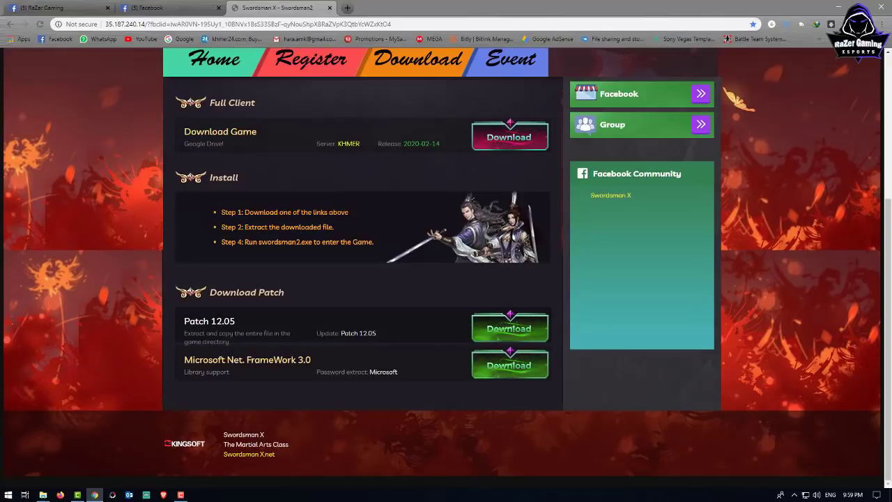
click(509, 329)
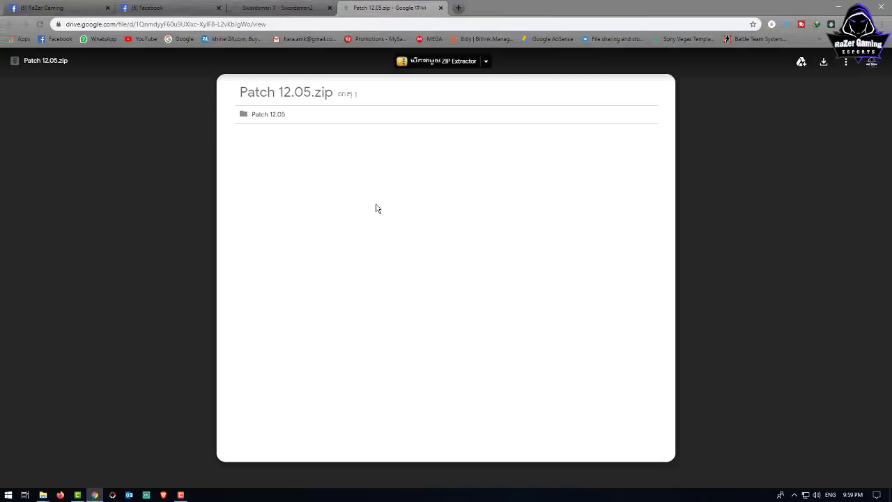
click(264, 117)
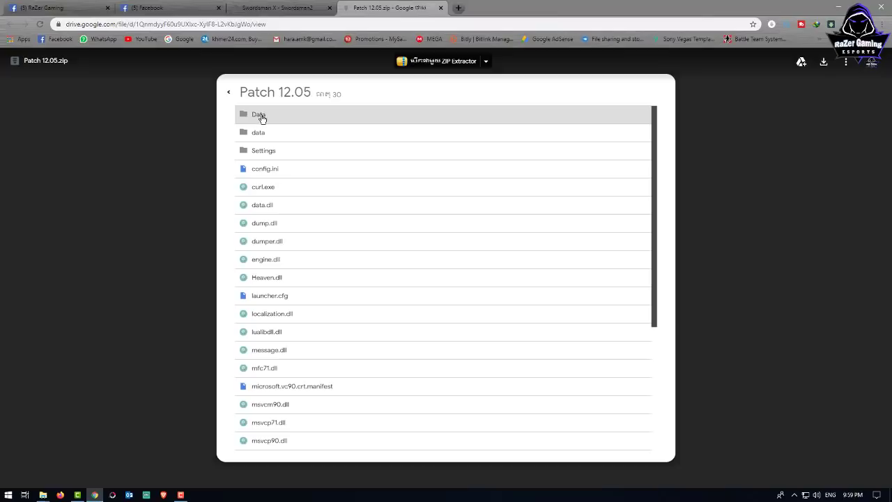
click(259, 115)
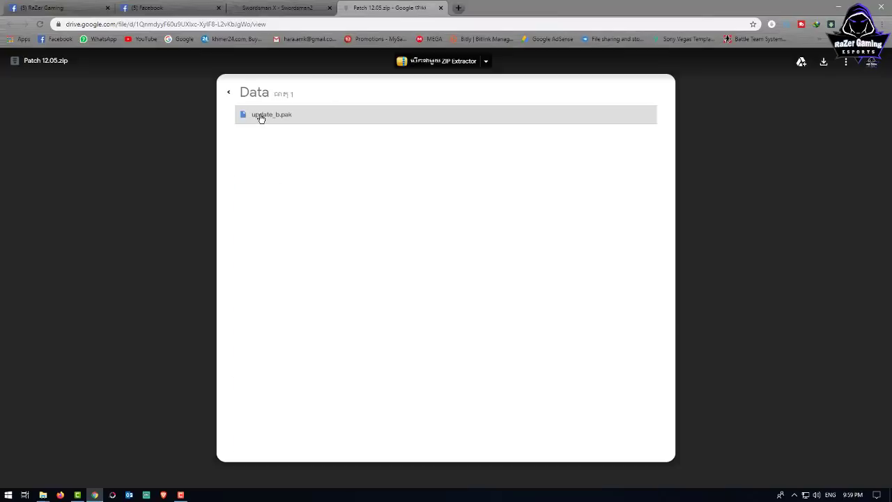
Request the Patch 12.05.zip download from Google Drive, cancel the transfer and close both Drive tabs
click(824, 61)
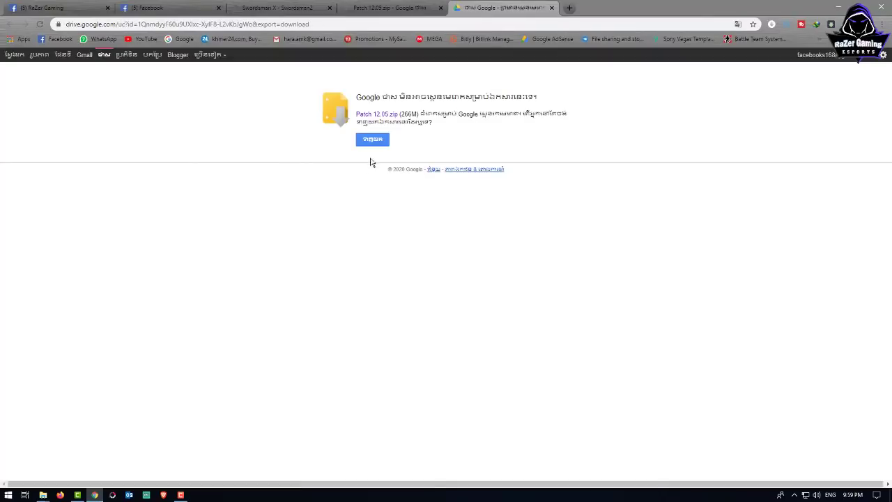
click(370, 143)
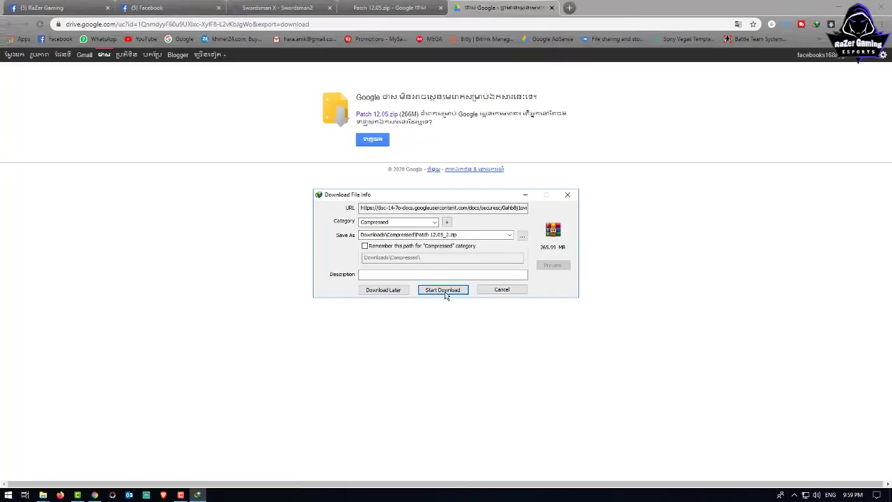
click(501, 290)
click(551, 7)
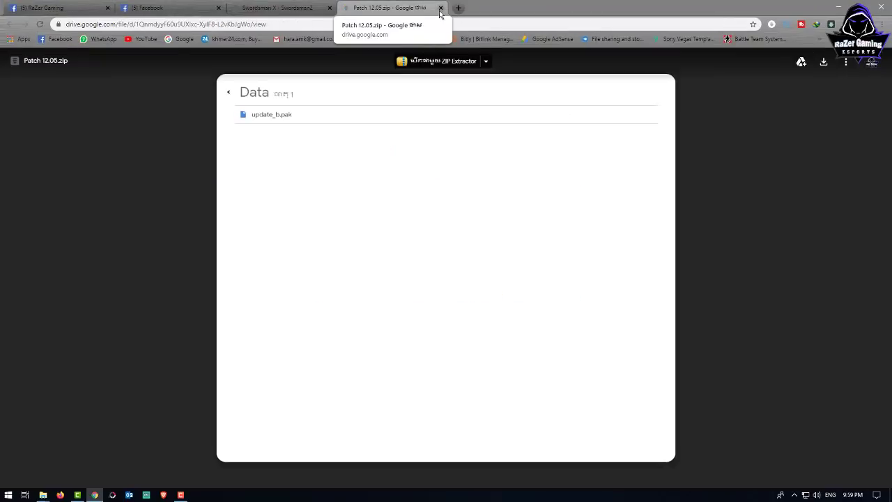
click(441, 7)
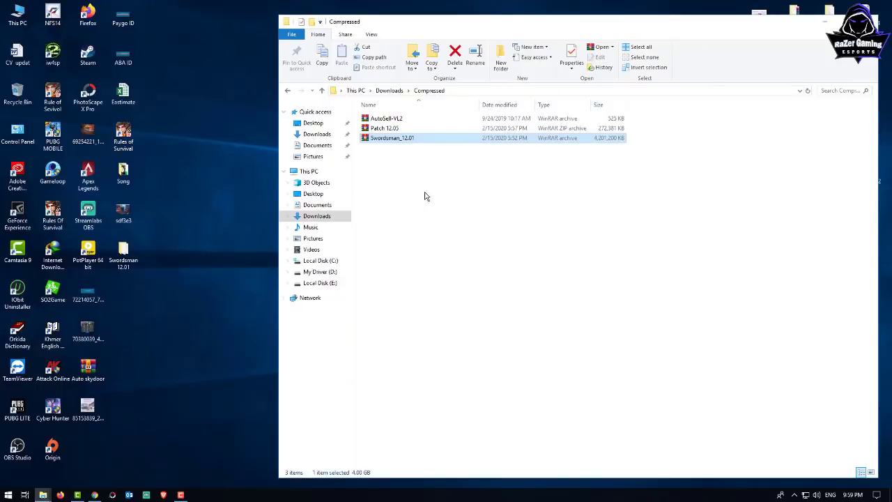
Run swordsman2 from the desktop's Swordsman 12.01 folder as administrator, then exit the game from its start screen
click(383, 128)
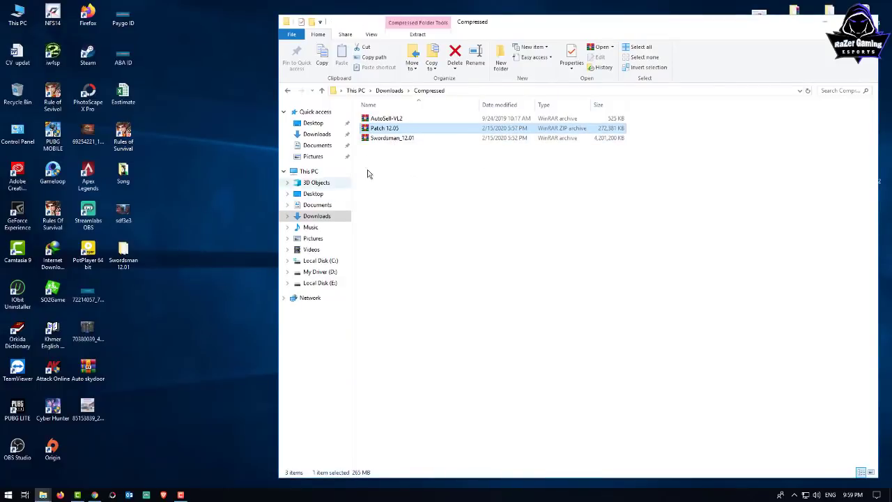
double_click(132, 258)
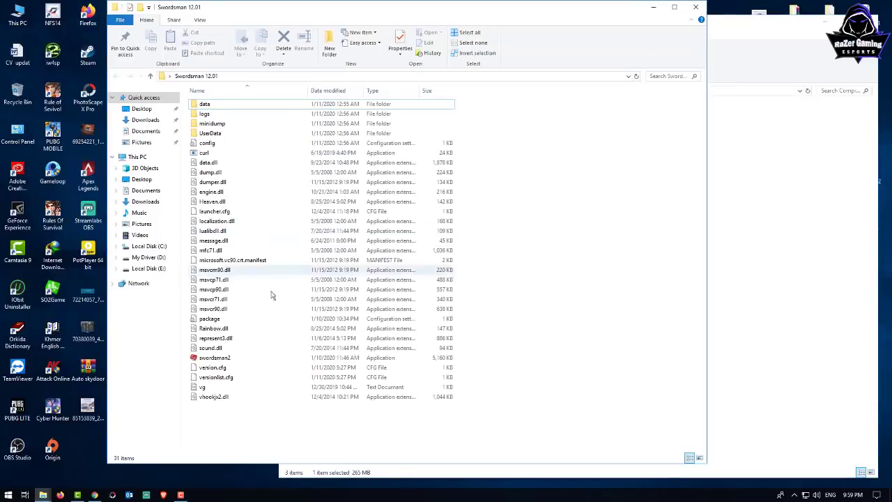
click(228, 359)
right_click(228, 360)
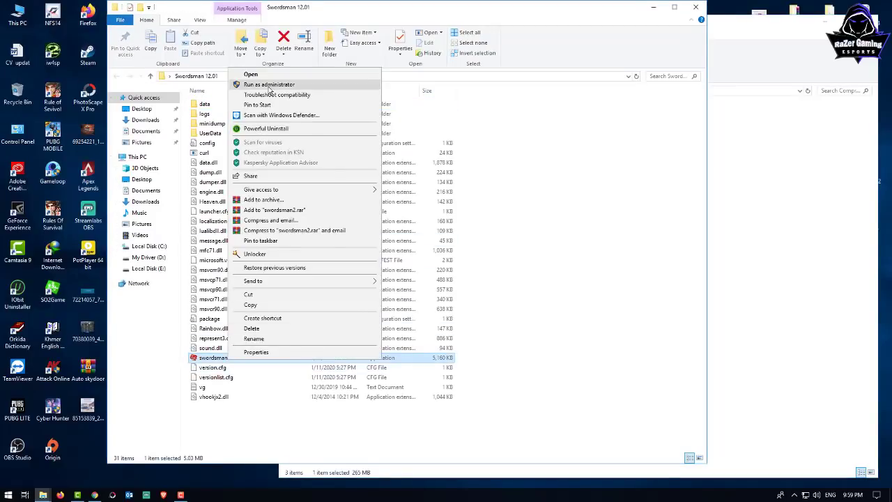
click(258, 84)
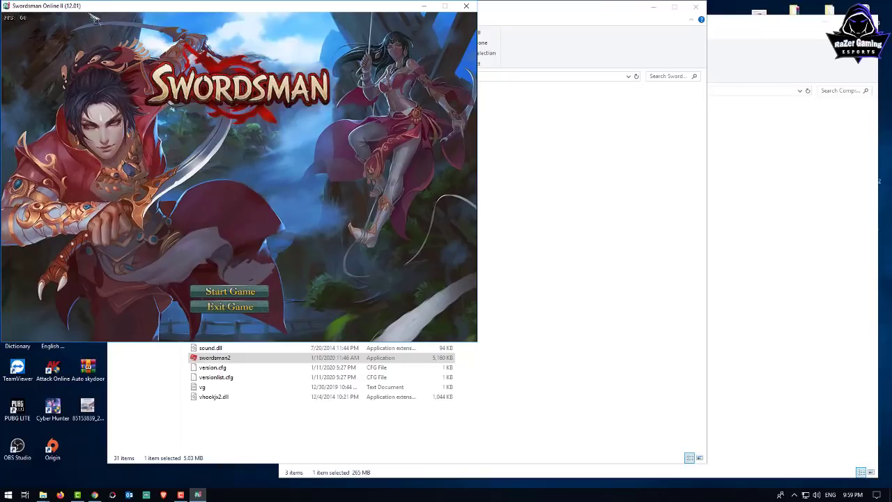
click(229, 312)
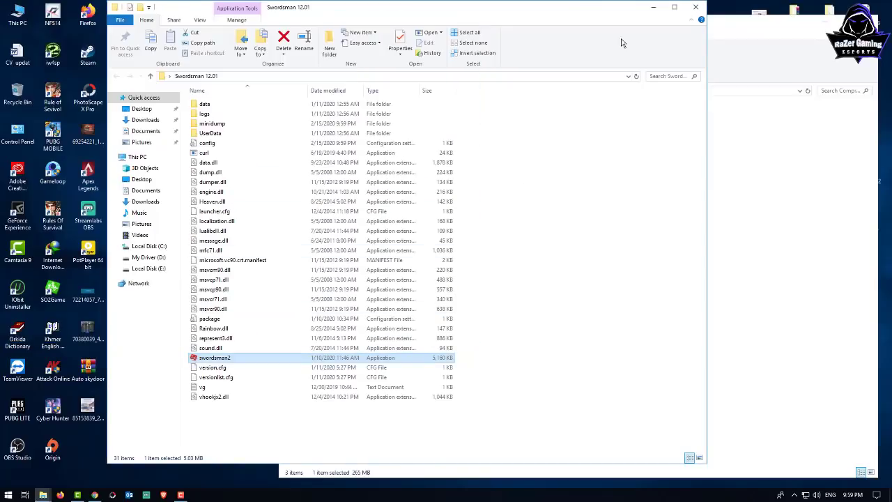
Open the Patch 12.05 archive beside the Swordsman 12.01 window and enter its Patch 12.05 folder, clearing the Compressed window away
drag(569, 11, 491, 19)
click(732, 194)
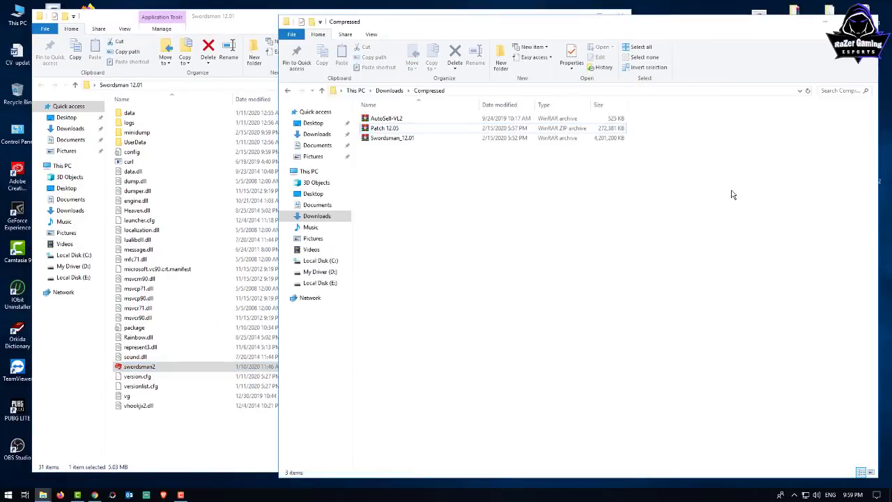
double_click(400, 132)
drag(344, 99, 698, 73)
click(456, 273)
click(829, 27)
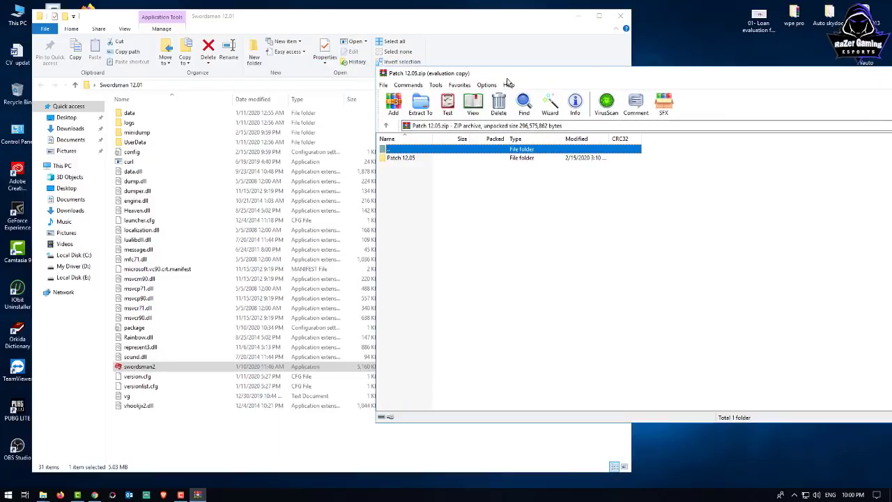
drag(512, 73, 573, 31)
click(461, 119)
double_click(461, 119)
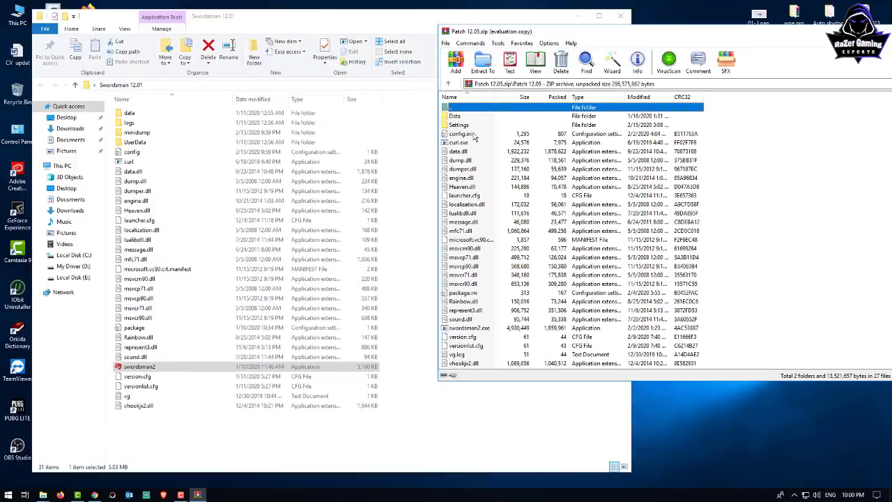
Extract all Patch 12.05 files and folders into the Swordsman 12.01 folder, replacing the files with the same names
drag(488, 298, 486, 364)
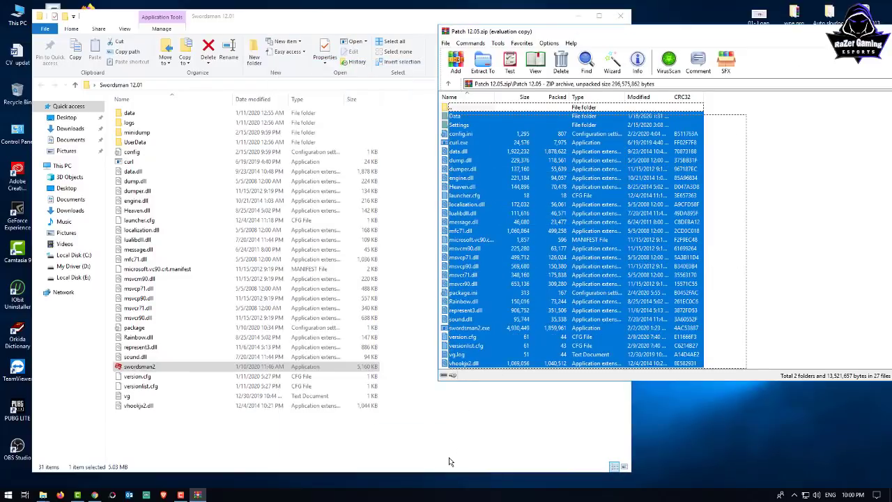
drag(484, 264, 209, 410)
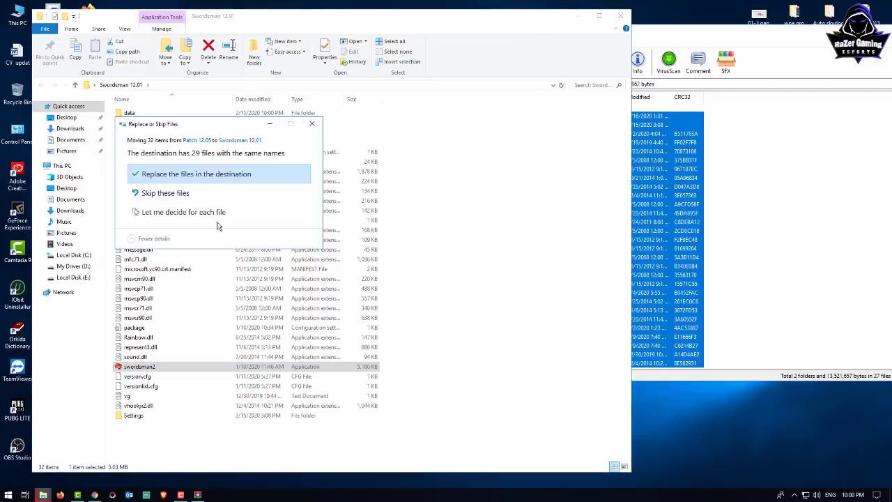
click(172, 175)
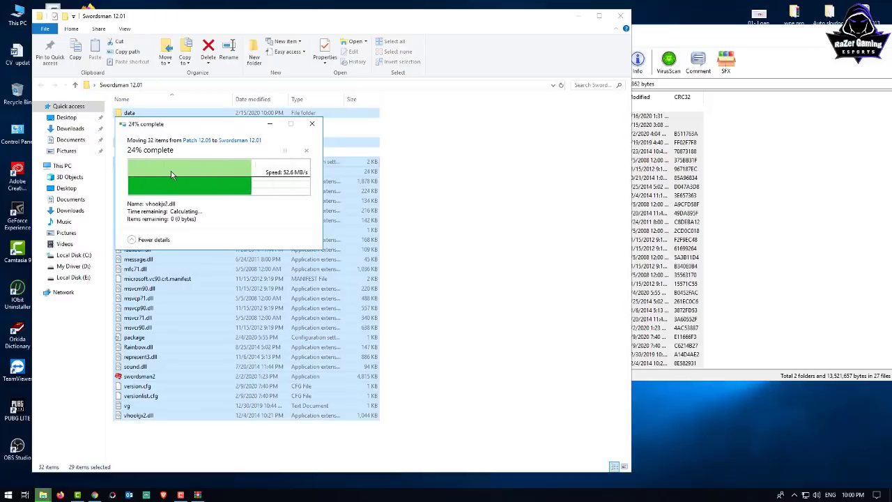
Refresh the Swordsman 12.01 folder's file listing
right_click(460, 188)
click(484, 226)
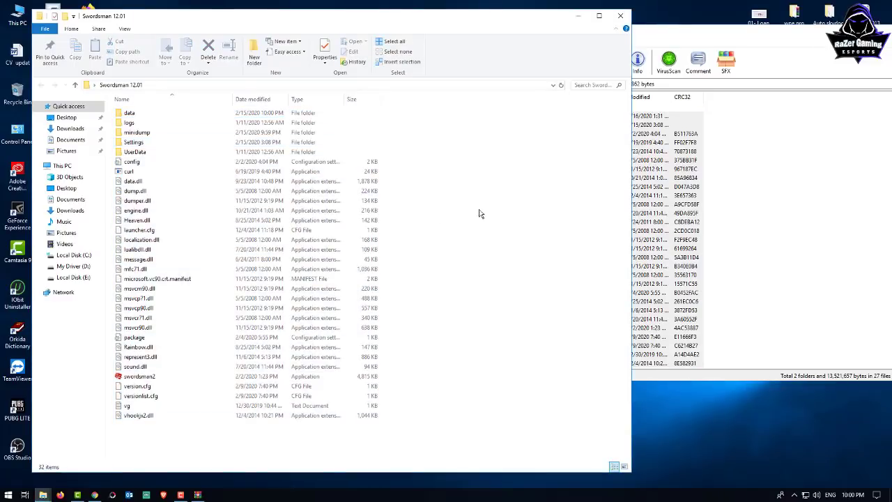
right_click(460, 188)
click(483, 227)
right_click(464, 203)
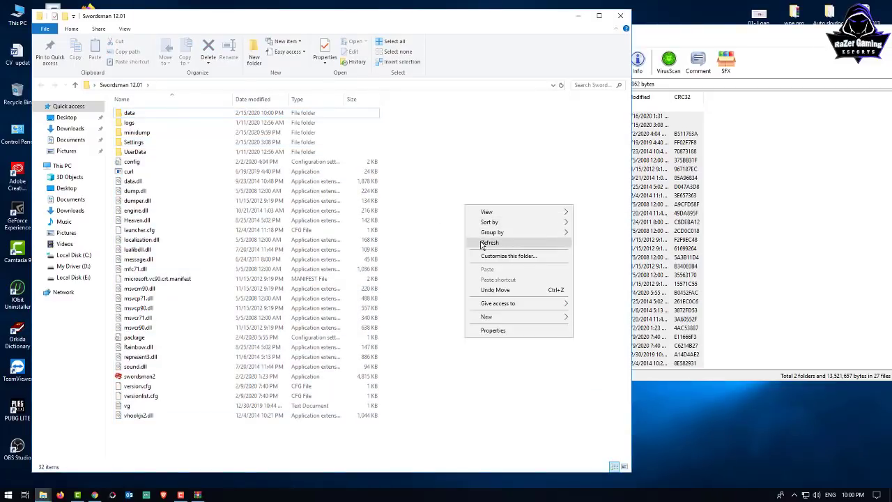
click(484, 242)
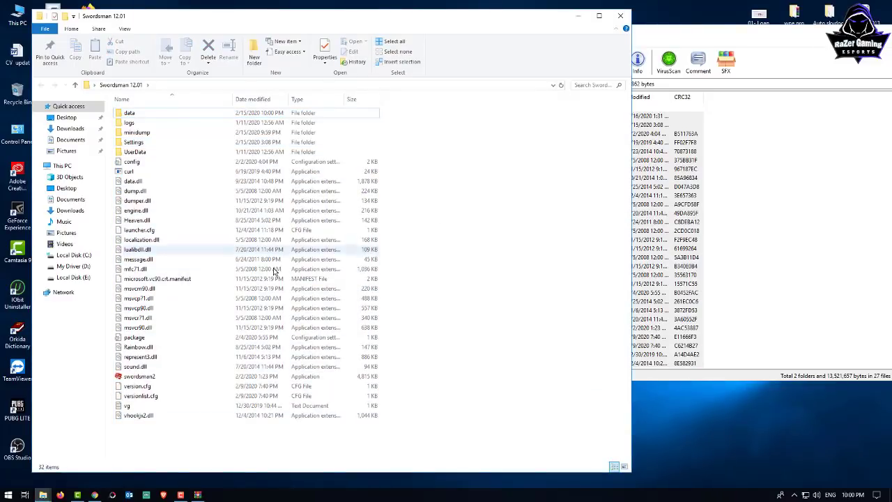
Run the patched swordsman2 application as administrator and close the patch archive and game folder windows
right_click(137, 378)
click(342, 92)
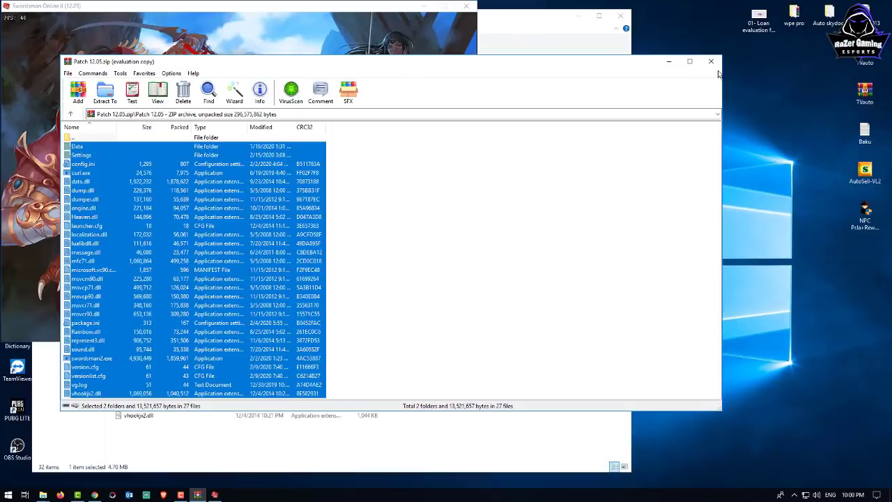
click(711, 61)
click(622, 14)
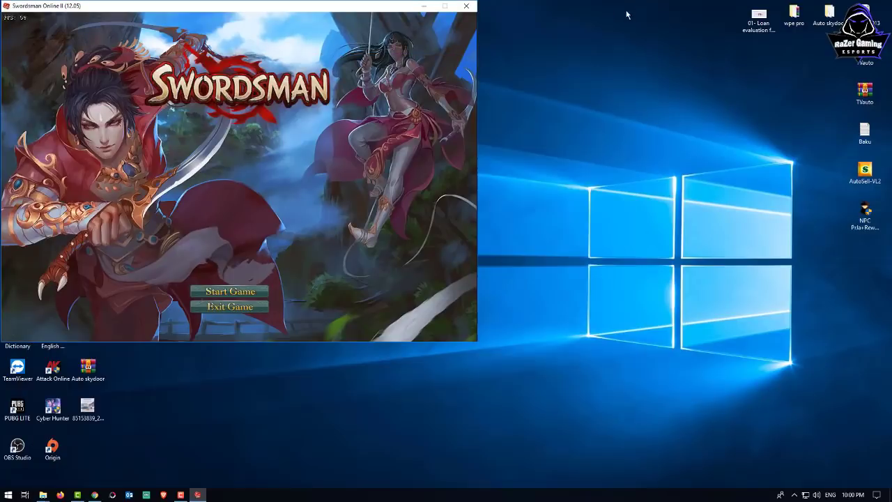
click(816, 494)
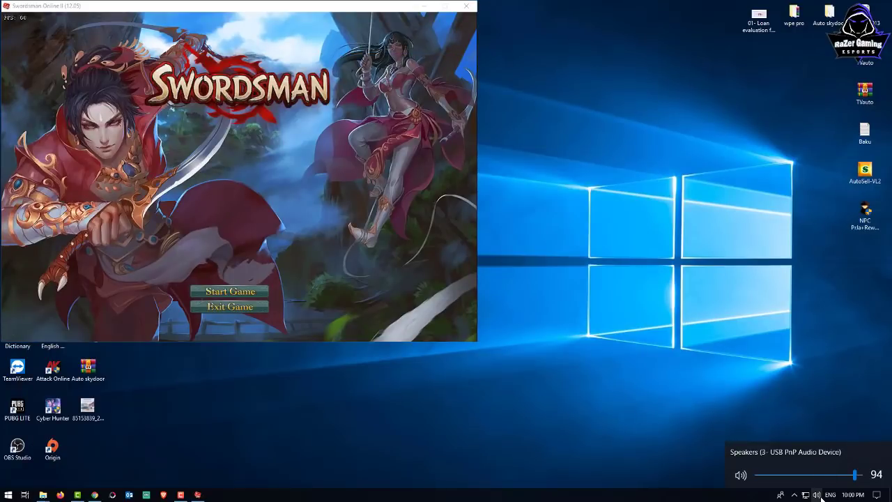
right_click(817, 494)
click(607, 395)
Start the game to reach server selection and mute Swordsman Online II in the Volume Mixer
click(230, 292)
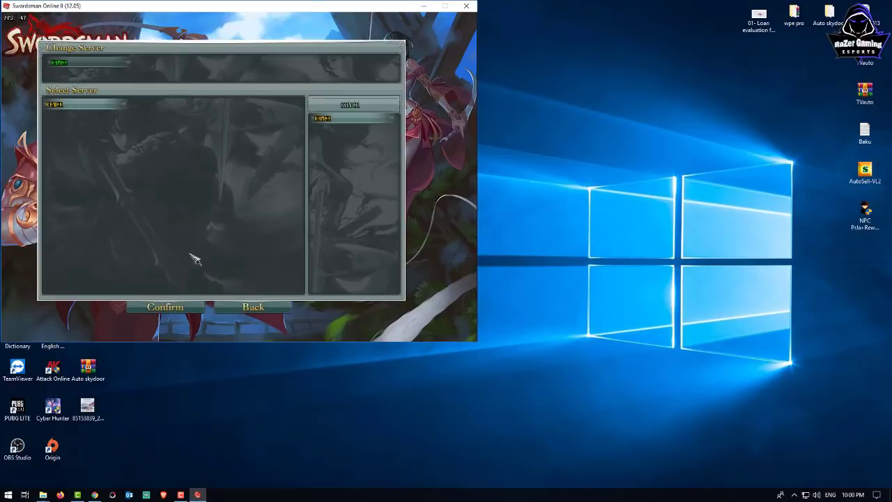
right_click(816, 495)
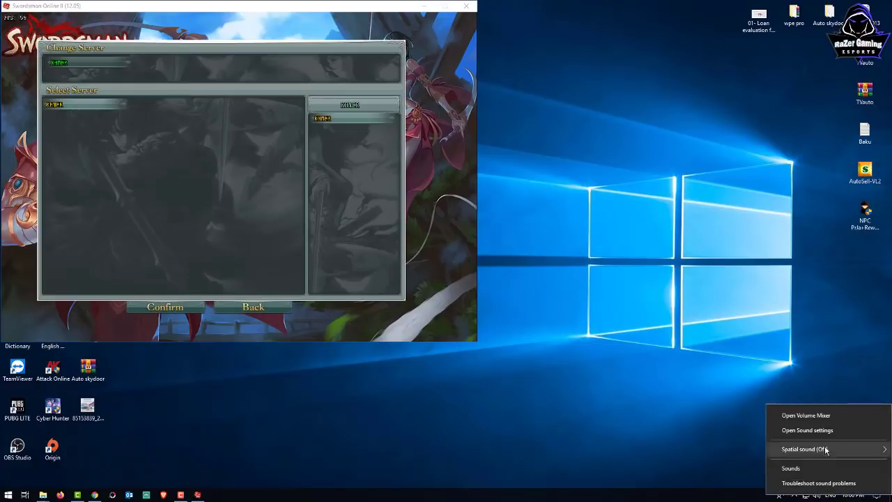
click(829, 417)
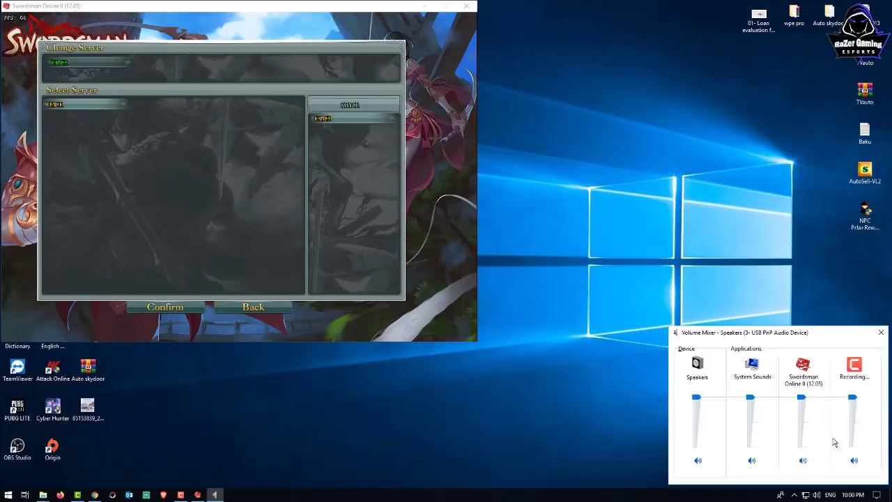
click(803, 460)
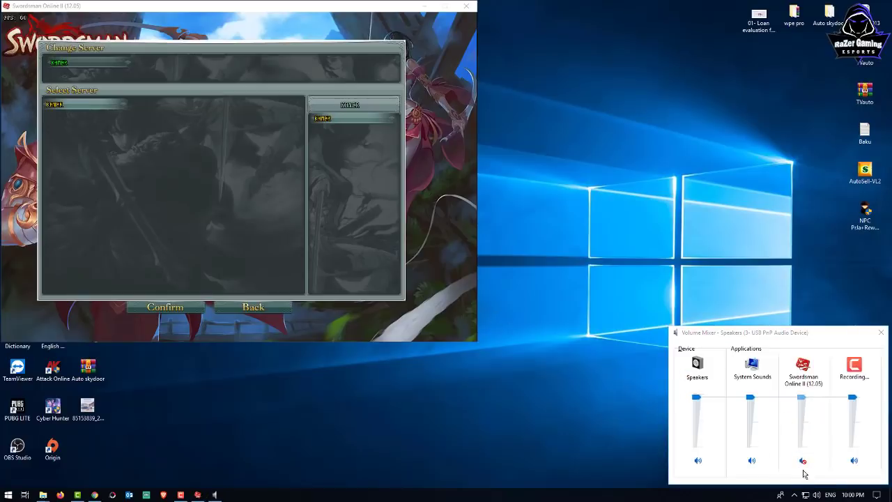
click(881, 333)
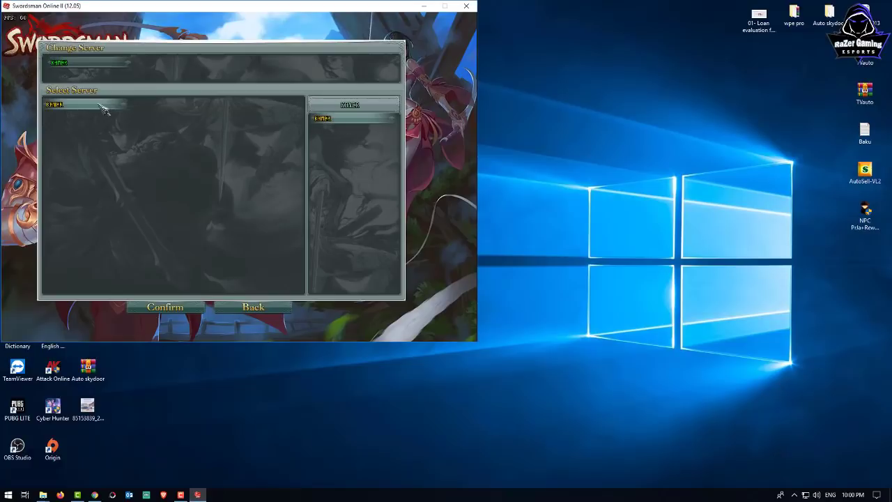
Confirm the KHMER server and log in with the account name and account password, using the Remember ID option
click(195, 310)
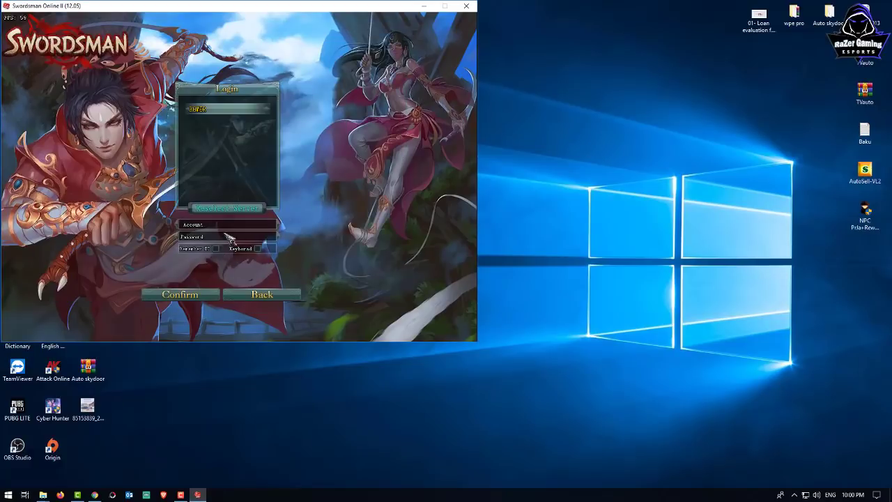
click(217, 249)
key(Return)
key(Return)
key(Return)
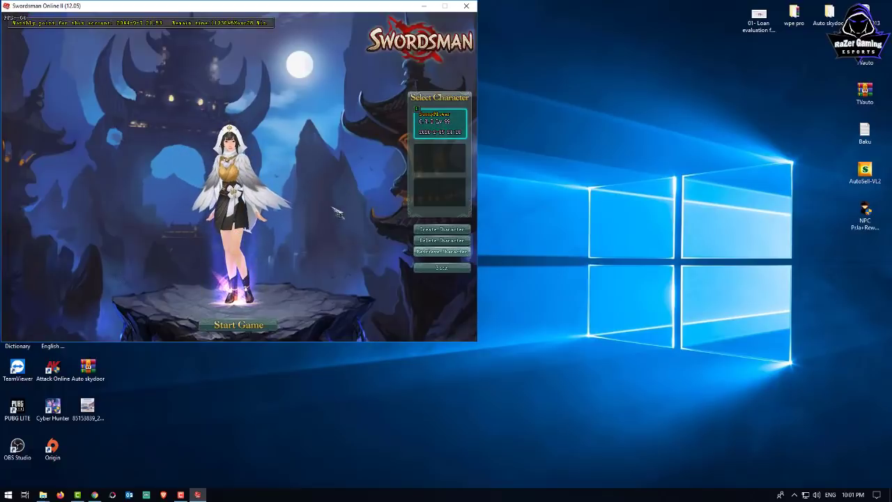
Enter the game with the existing character and walk it around the town square
double_click(446, 121)
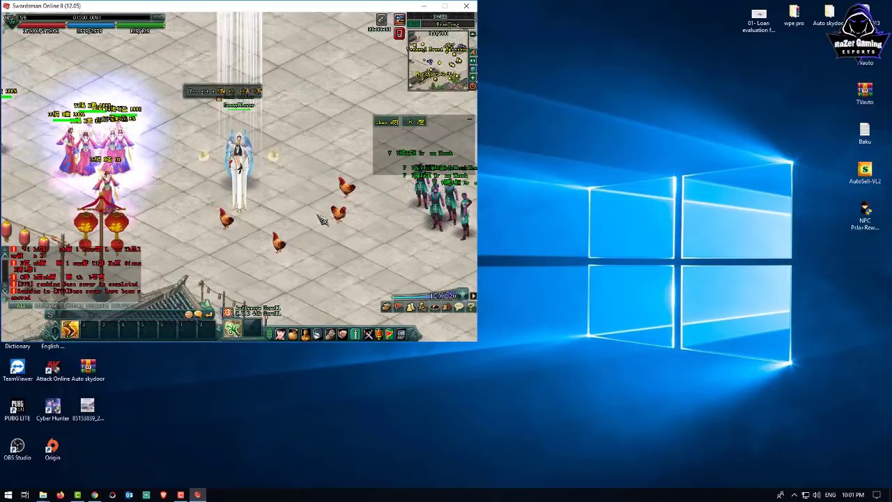
click(220, 197)
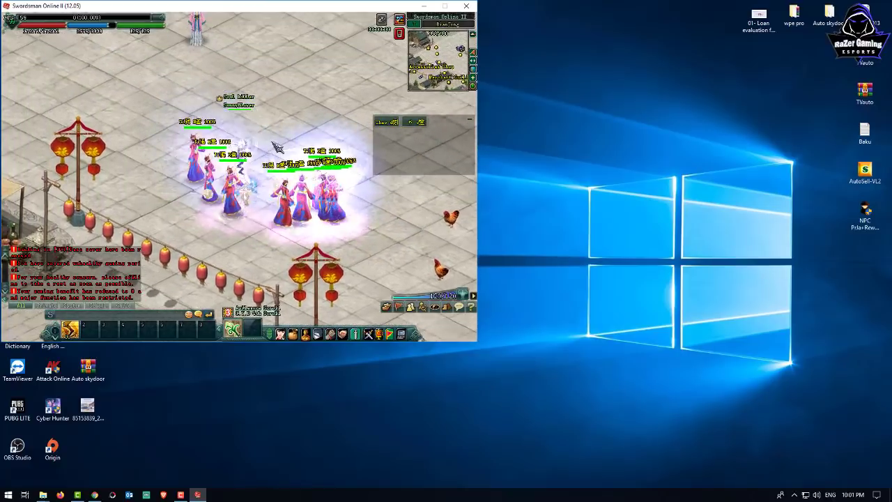
click(366, 226)
click(313, 260)
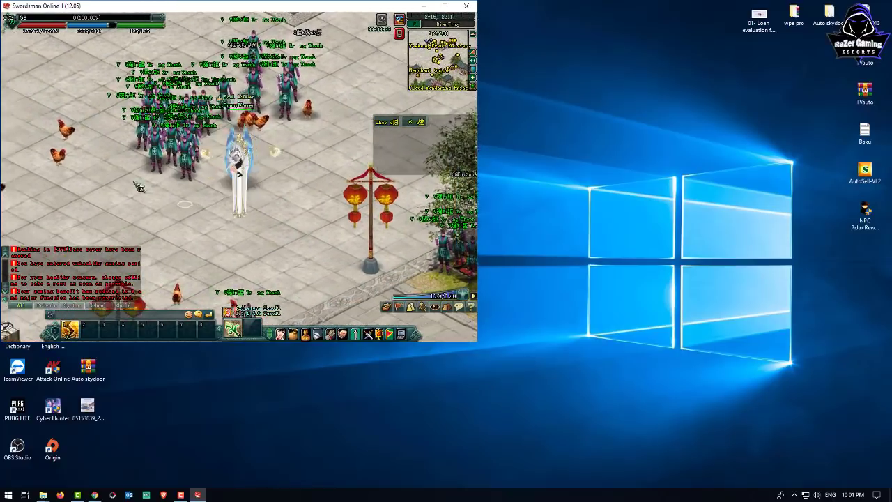
click(237, 209)
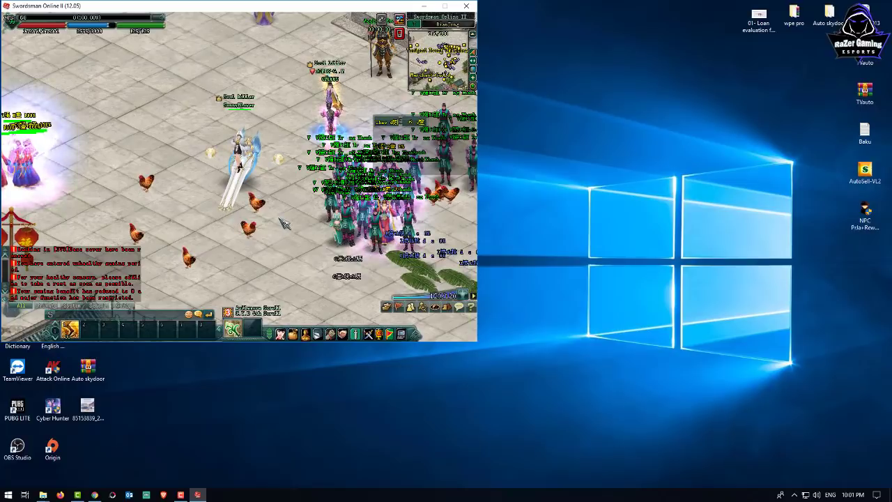
click(288, 239)
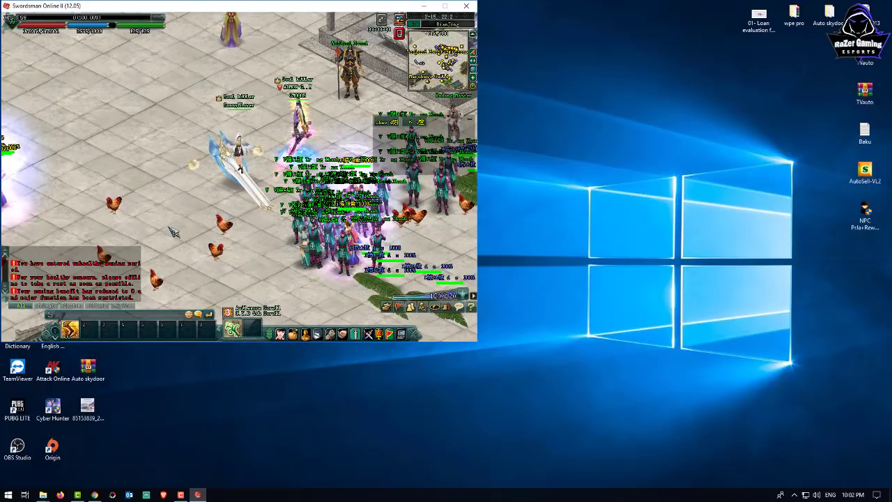
Switch to Chrome and examine the Microsoft Net. FrameWork 3.0 entry under Download Patch, highlighting its title
click(98, 496)
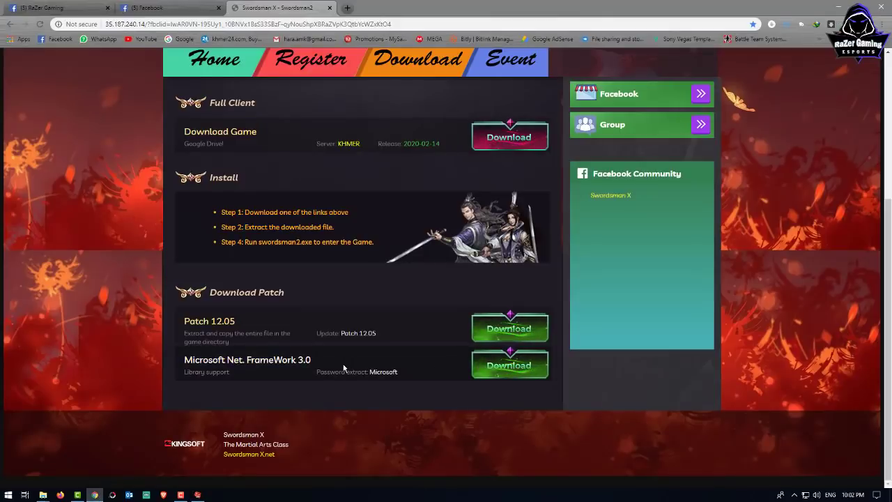
drag(313, 364, 178, 360)
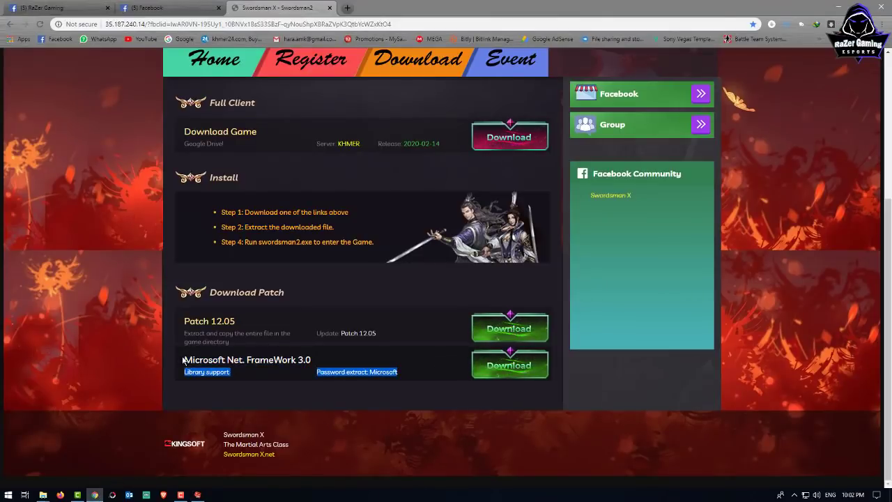
click(183, 360)
drag(312, 360, 186, 358)
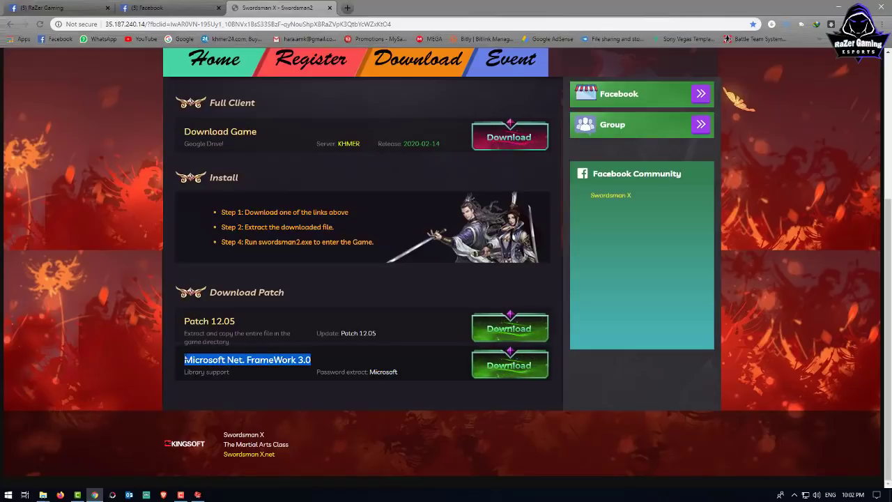
scroll(318, 348, up, 3)
scroll(326, 344, down, 3)
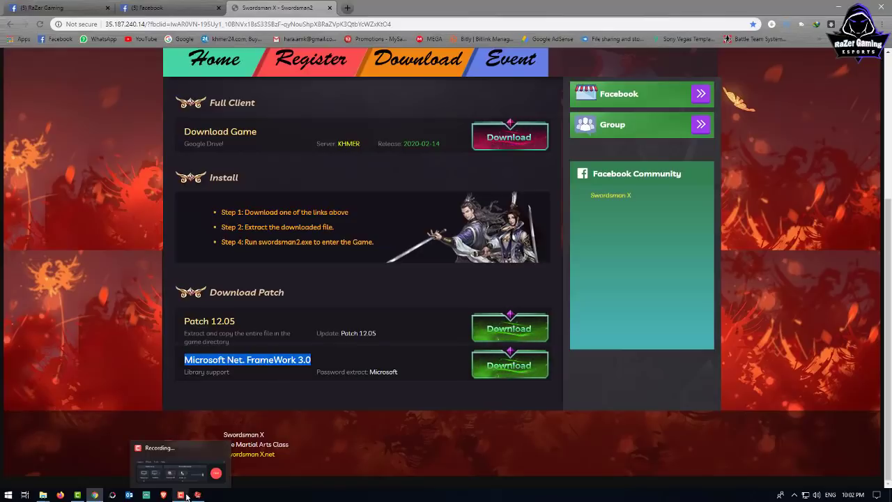
click(207, 466)
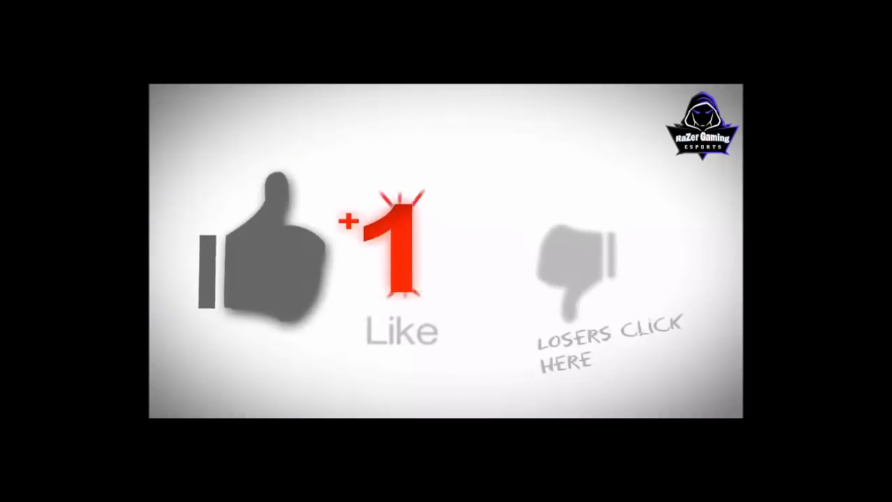